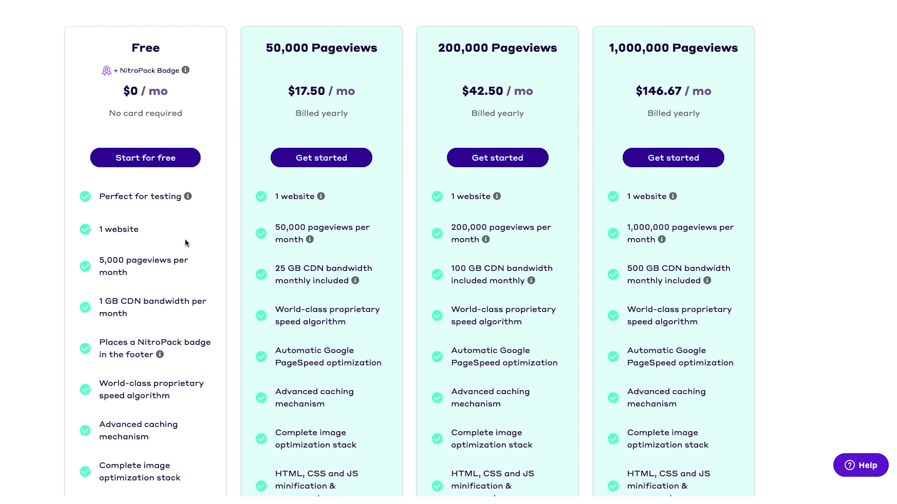
# Step: Compare the yearly NitroPack pricing plans and start the sign-up for the Free plan
pyautogui.scroll(-2, 185, 239)
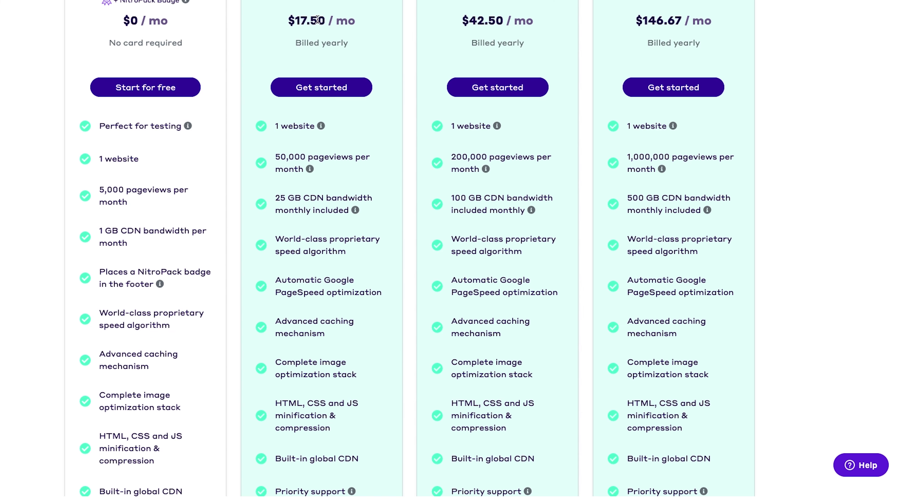
pyautogui.scroll(3, 336, 37)
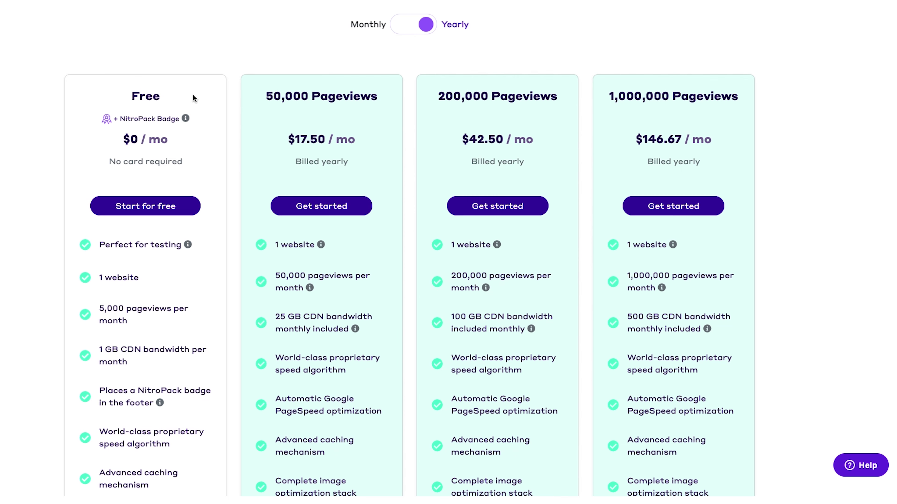
pyautogui.scroll(6, 160, 210)
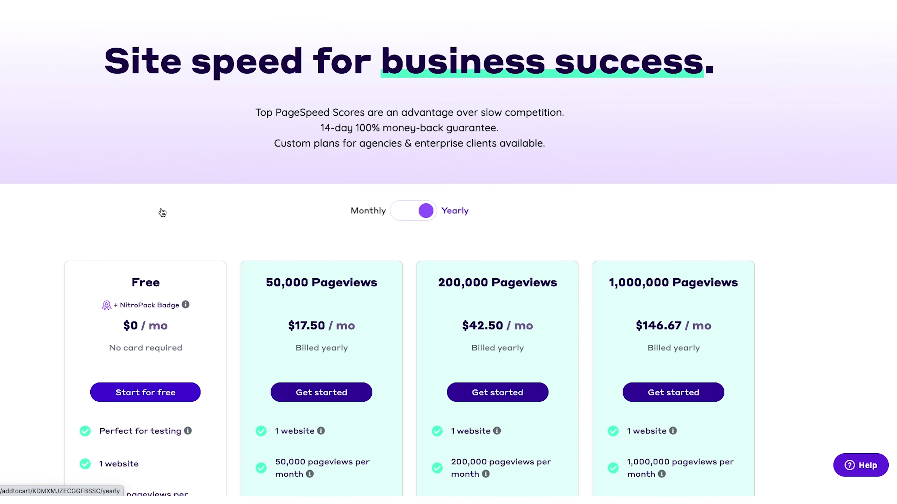
pyautogui.scroll(-3, 179, 268)
pyautogui.click(146, 320)
# Step: Review the sign-up form's account, website, use case and agreement fields
pyautogui.scroll(-5, 324, 215)
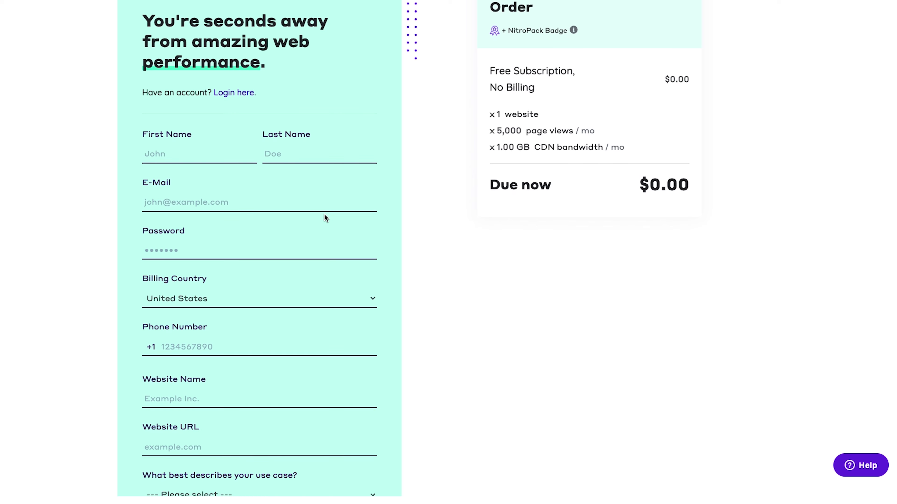
pyautogui.scroll(-4, 269, 164)
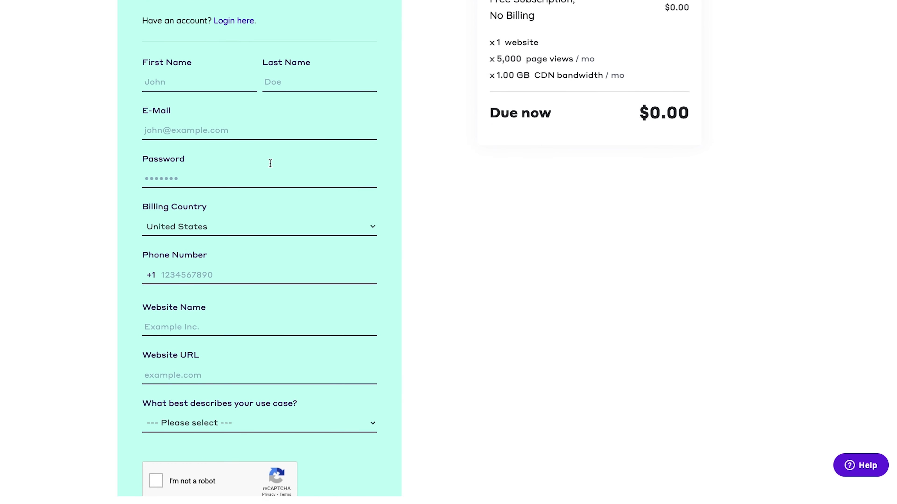
pyautogui.click(258, 235)
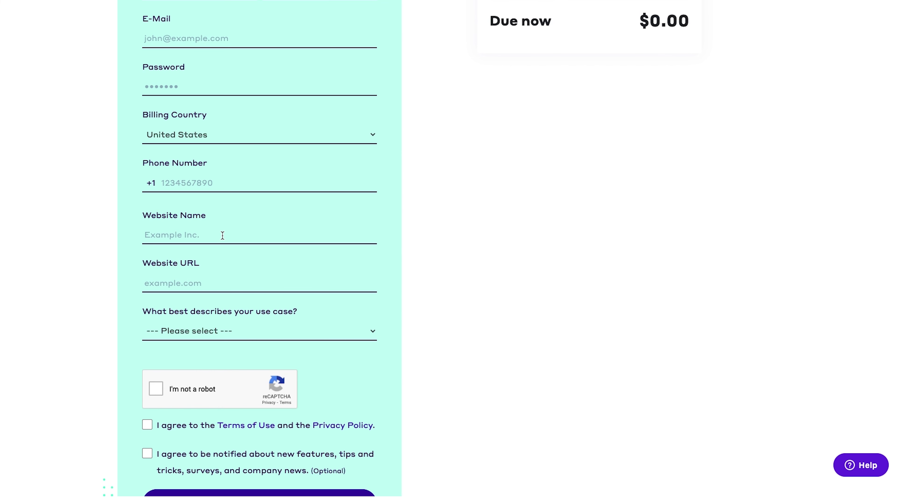
pyautogui.scroll(-1, 257, 281)
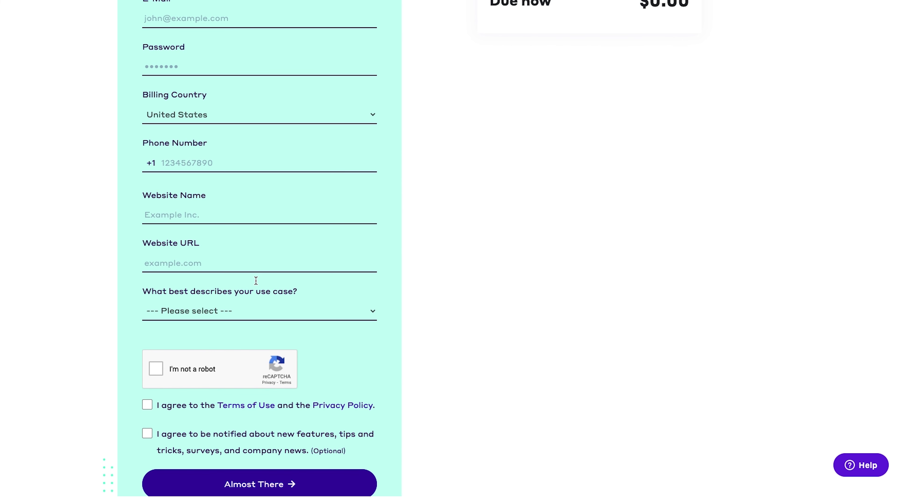
pyautogui.scroll(-1, 250, 281)
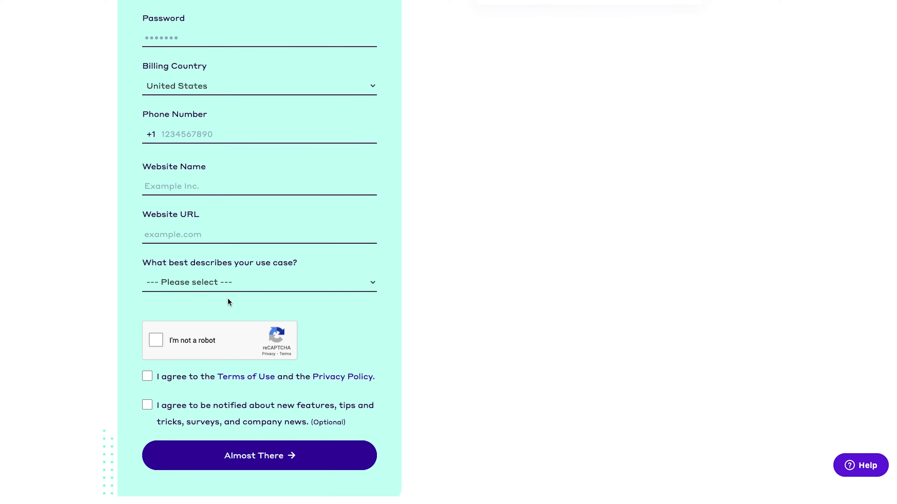
pyautogui.scroll(-5, 299, 386)
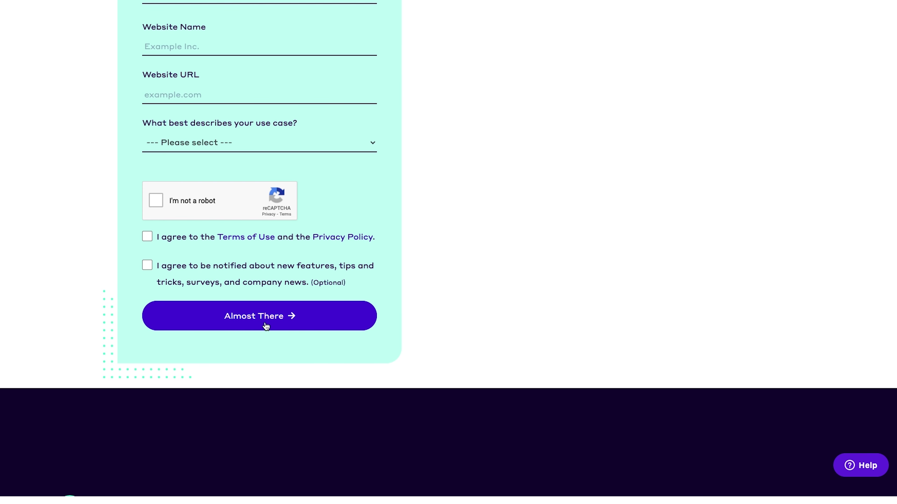
pyautogui.scroll(6, 265, 325)
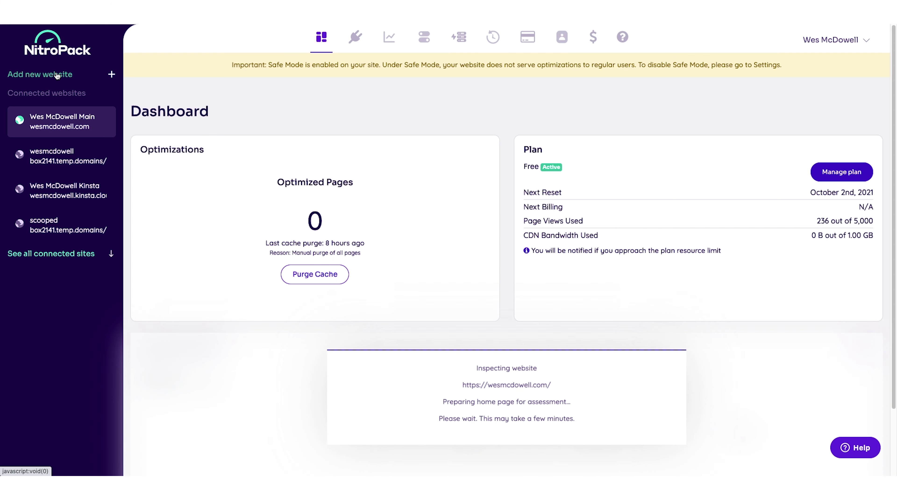
# Step: Add a new website to the NitroPack account, entering the biztut site's URL and the name Business Website
pyautogui.click(57, 74)
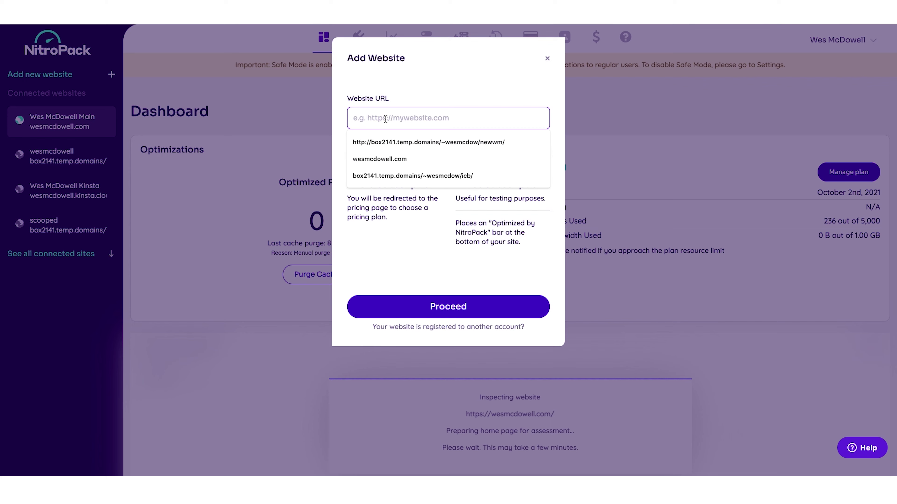
pyautogui.write('http://box2141.temp.domains/~wesmcdow/biztut/')
pyautogui.click(396, 161)
pyautogui.write('BUsiness Websi')
pyautogui.click(443, 306)
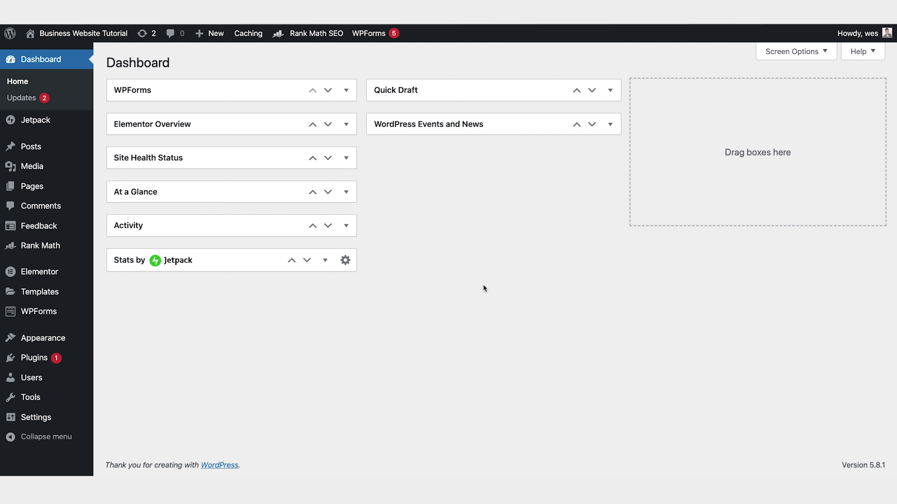
# Step: Find the NitroPack plugin in the WordPress plugin directory, then install and activate it
pyautogui.moveTo(35, 358)
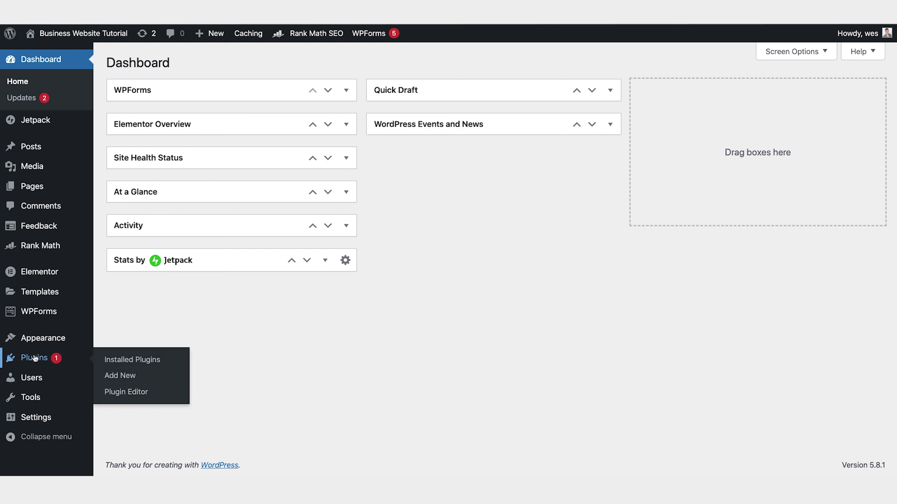
pyautogui.click(122, 376)
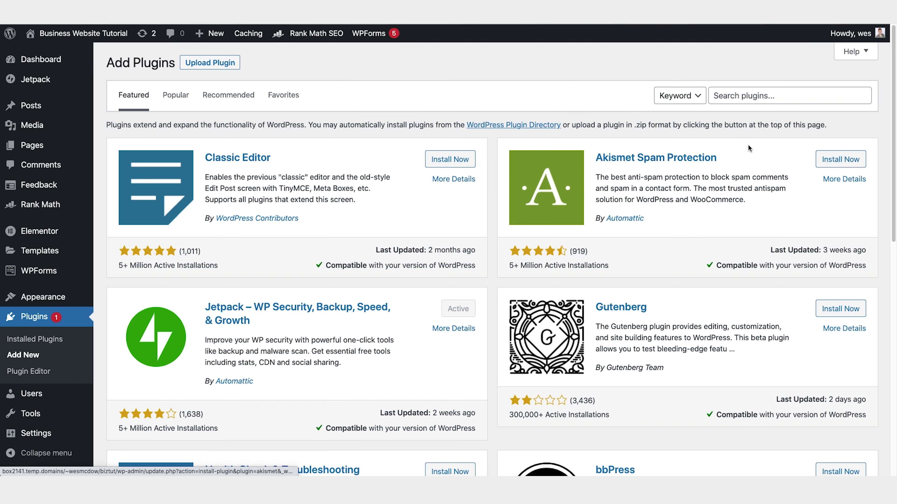
pyautogui.click(743, 95)
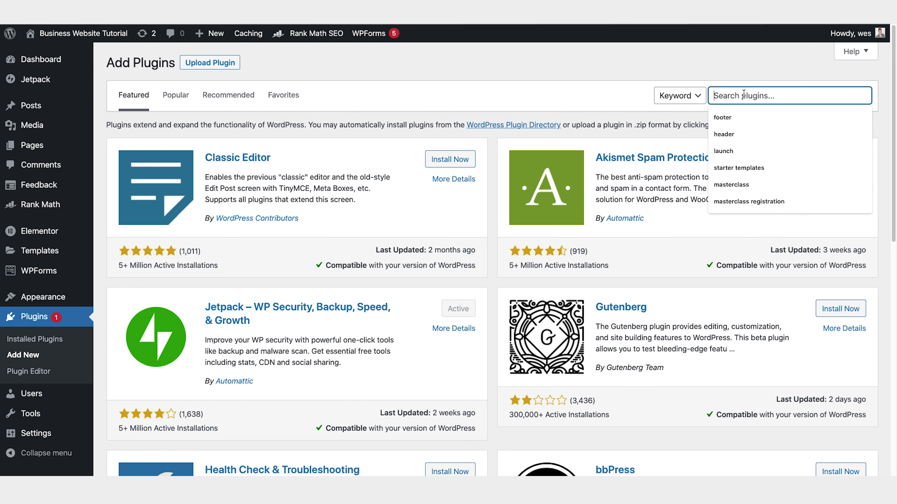
pyautogui.write('nitropack')
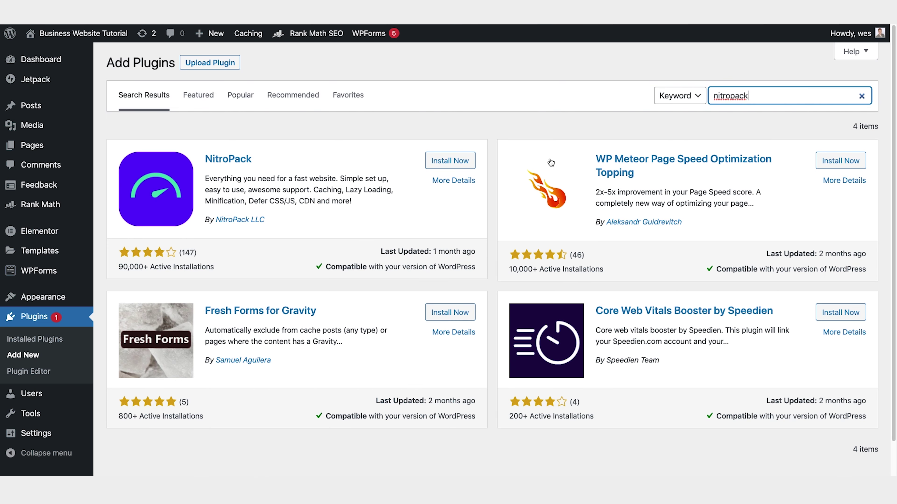
pyautogui.click(456, 162)
pyautogui.click(455, 161)
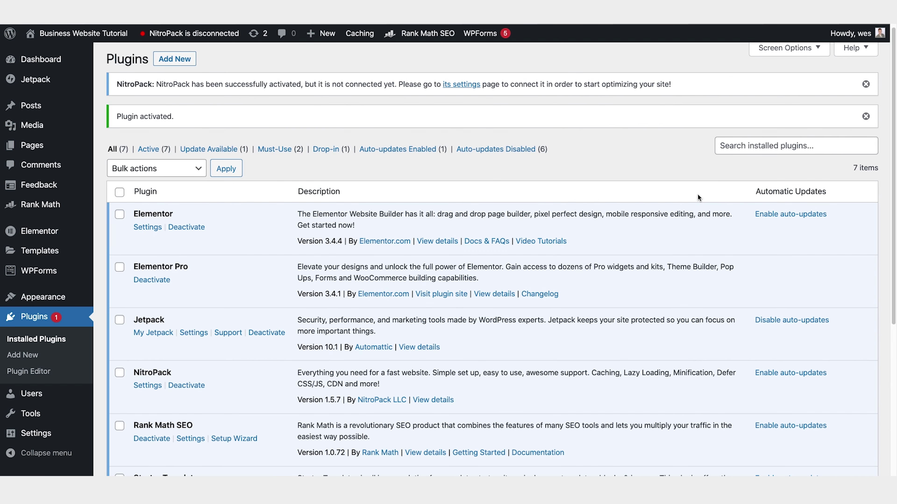
# Step: Look through the list of installed plugins from Elementor down to WPForms Lite
pyautogui.scroll(-1, 689, 196)
pyautogui.scroll(-1, 192, 214)
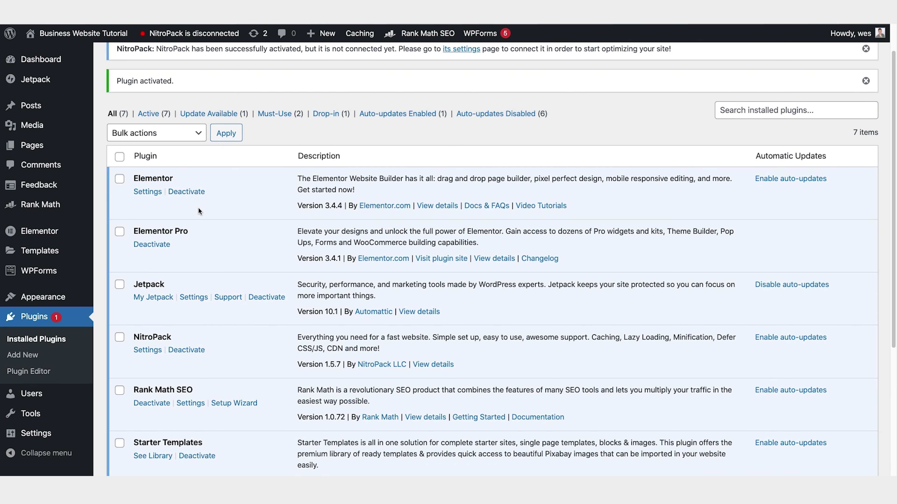
pyautogui.scroll(-1, 225, 208)
pyautogui.scroll(-4, 226, 217)
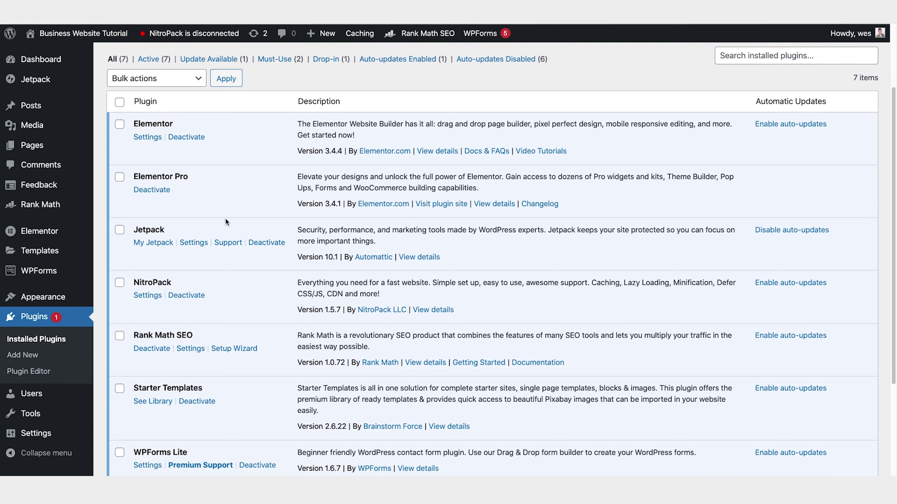
pyautogui.scroll(-1, 247, 286)
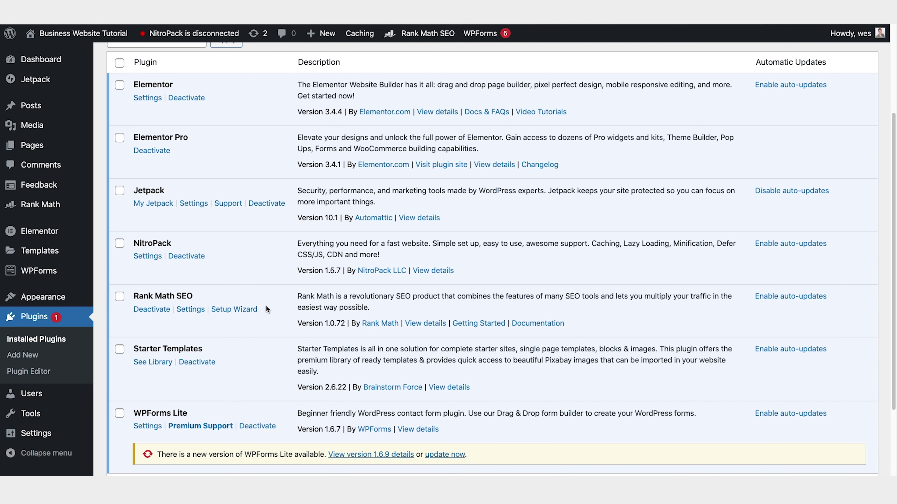
pyautogui.scroll(-2, 266, 304)
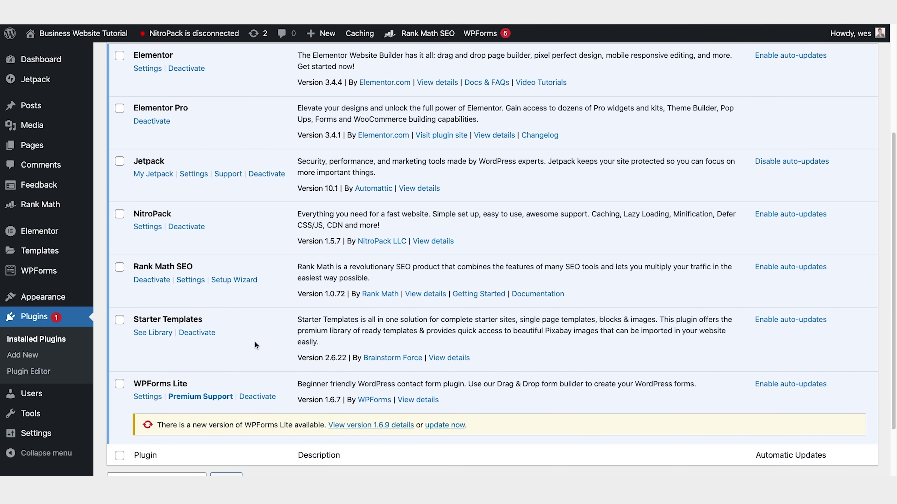
pyautogui.scroll(1, 181, 389)
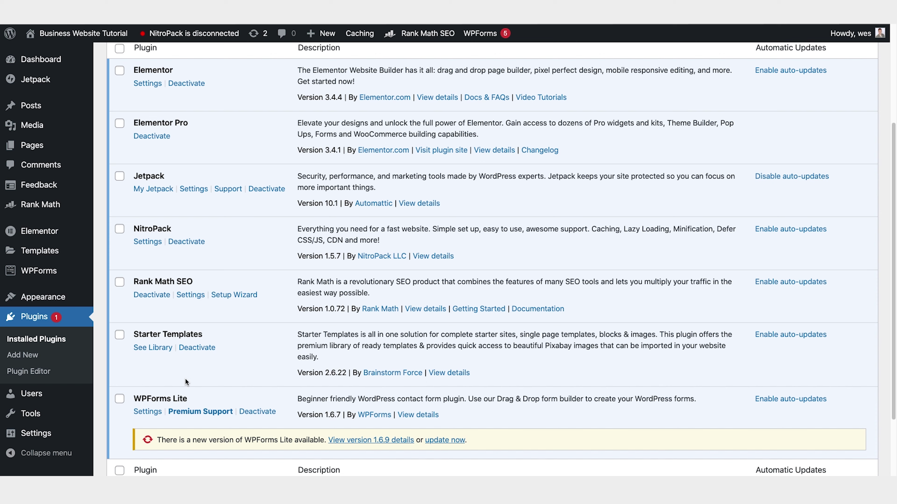
# Step: Open the NitroPack plugin's settings and connect it to the Business Website entry
pyautogui.click(149, 243)
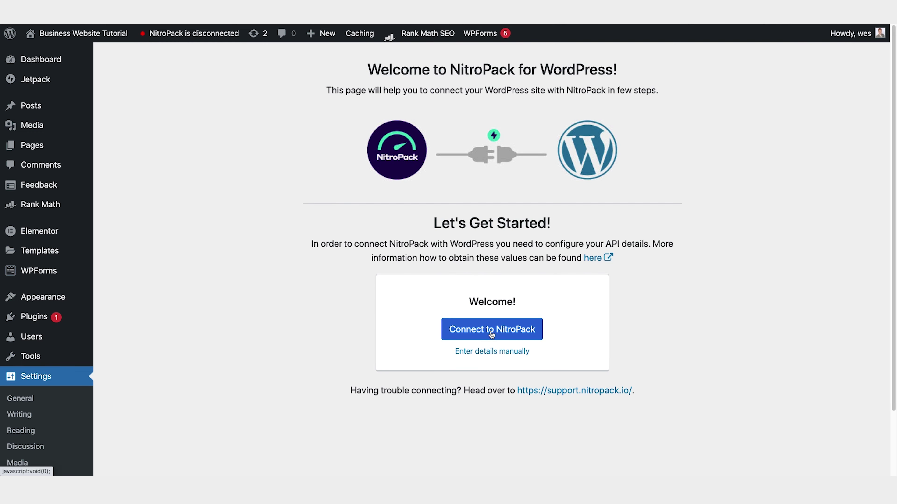
pyautogui.click(492, 334)
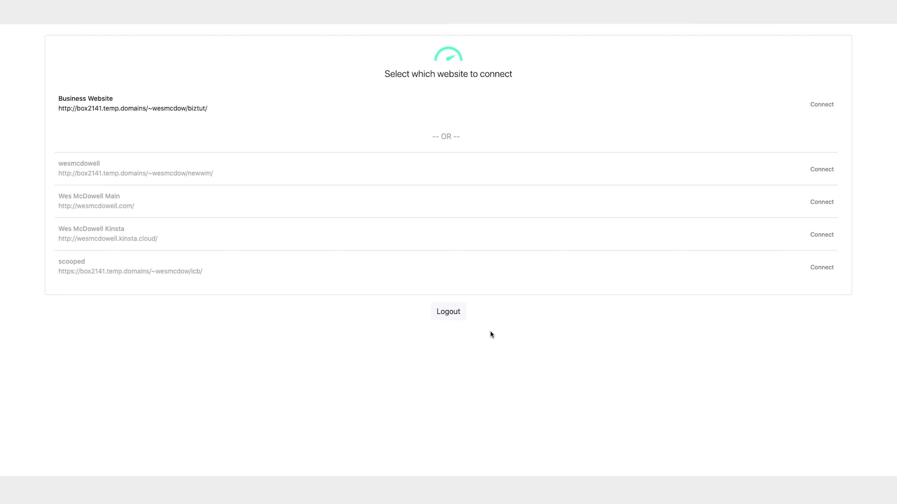
pyautogui.click(170, 109)
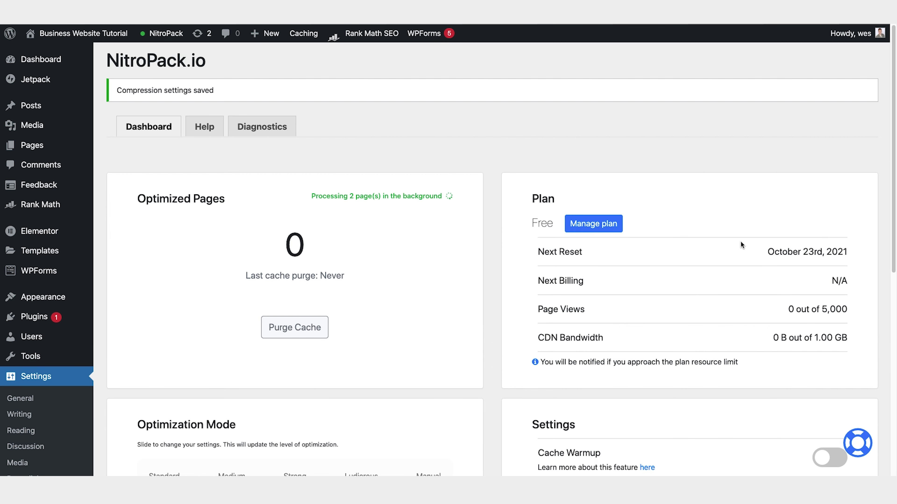
# Step: Enable Cache Warmup, accepting its use of page optimizations, and turn on HTML Compression in the NitroPack settings
pyautogui.scroll(-3, 644, 228)
pyautogui.scroll(-5, 644, 229)
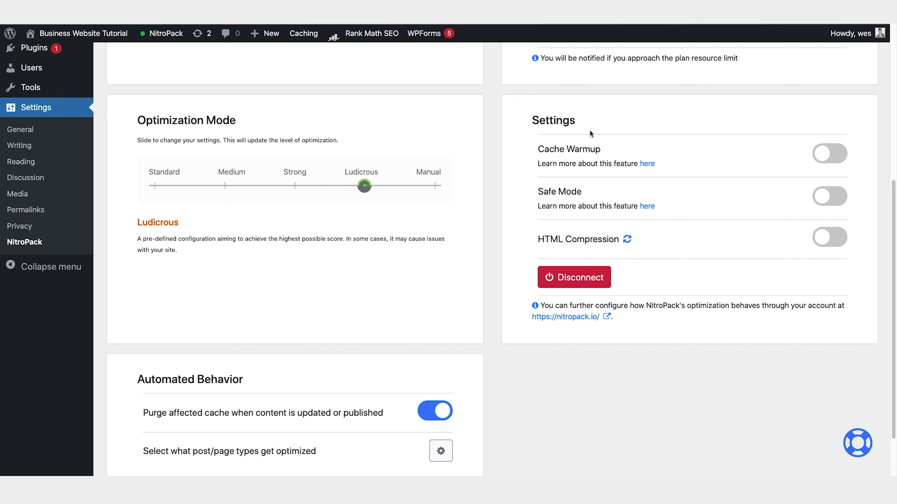
pyautogui.click(836, 155)
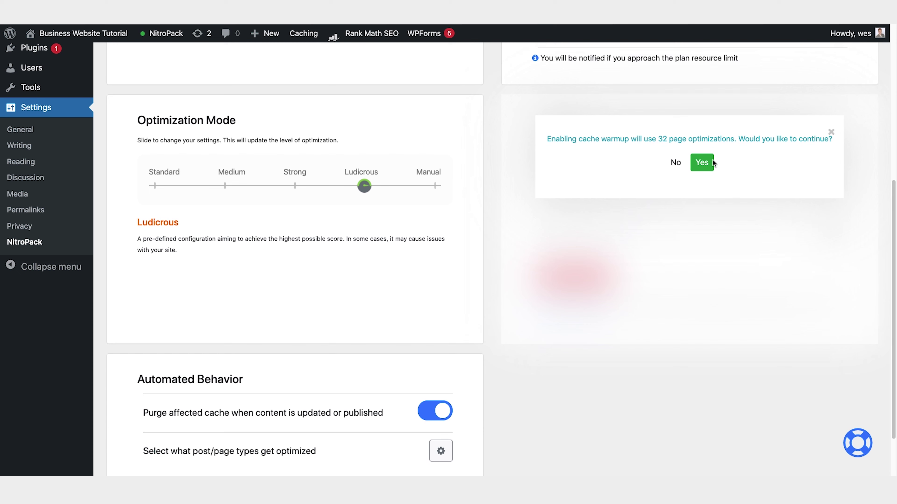
pyautogui.click(701, 163)
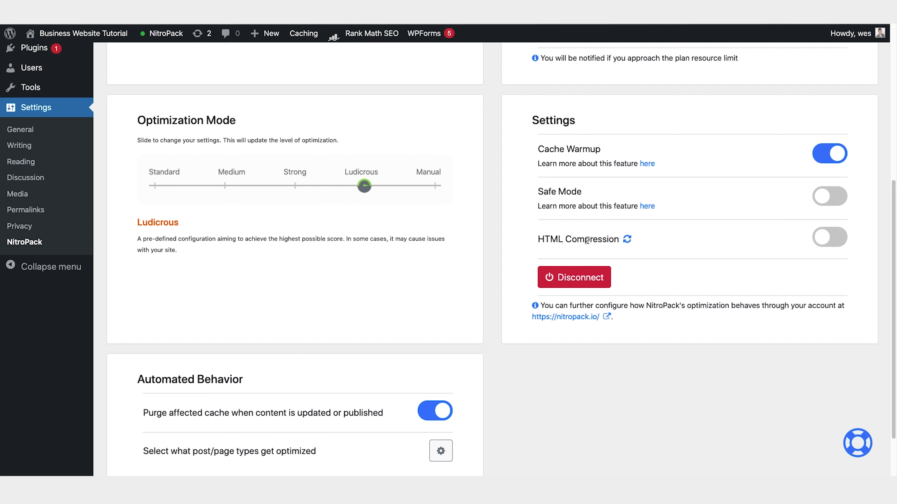
pyautogui.click(834, 237)
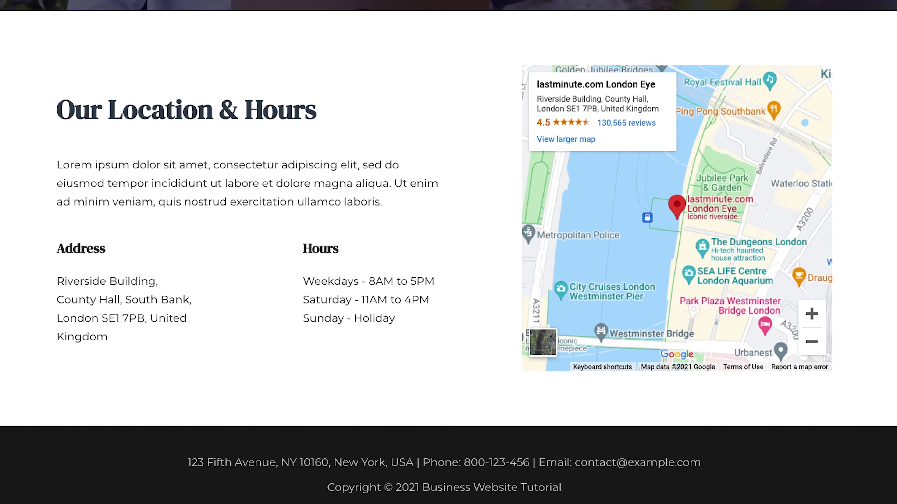
# Step: Examine the live home page from its footer up to the hero and down through the video and feature sections
pyautogui.scroll(1, 271, 73)
pyautogui.scroll(20, 271, 70)
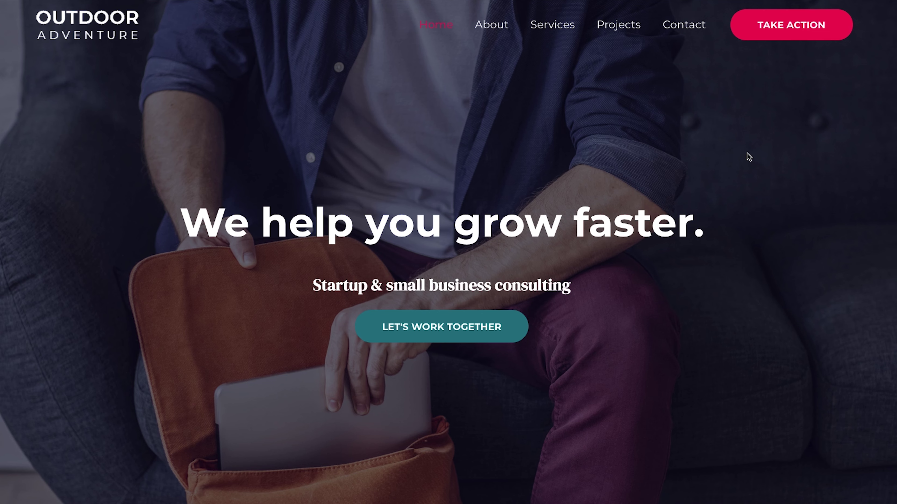
pyautogui.scroll(-2, 284, 110)
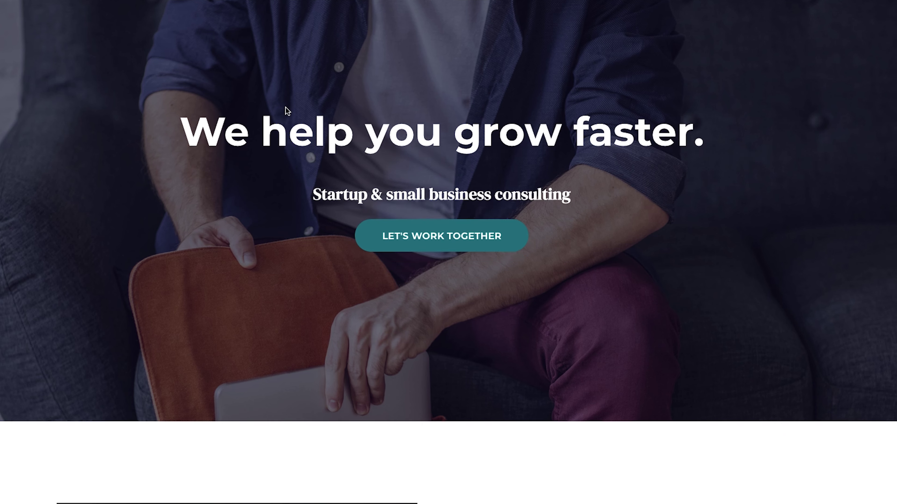
pyautogui.scroll(1, 186, 110)
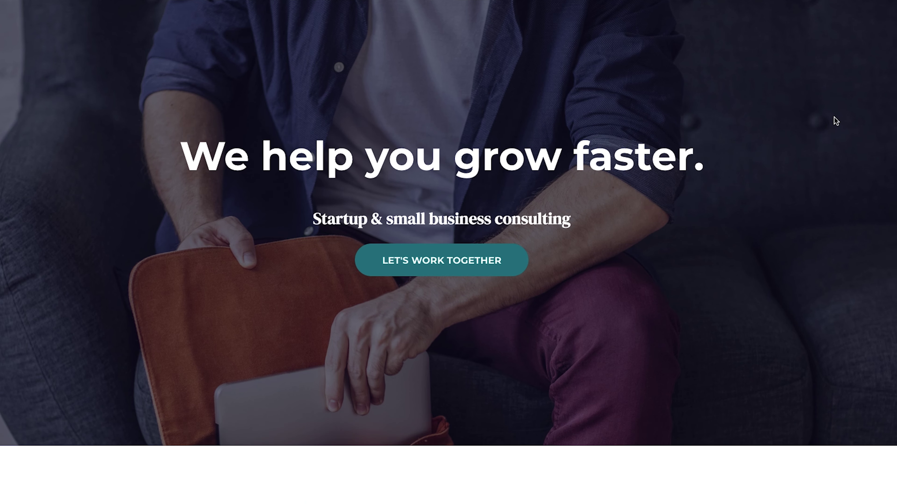
pyautogui.scroll(-3, 853, 148)
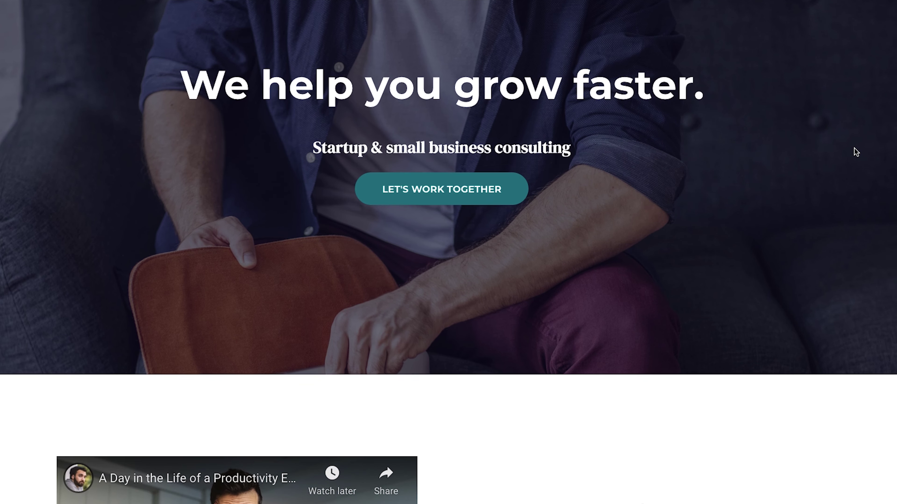
pyautogui.scroll(-5, 853, 147)
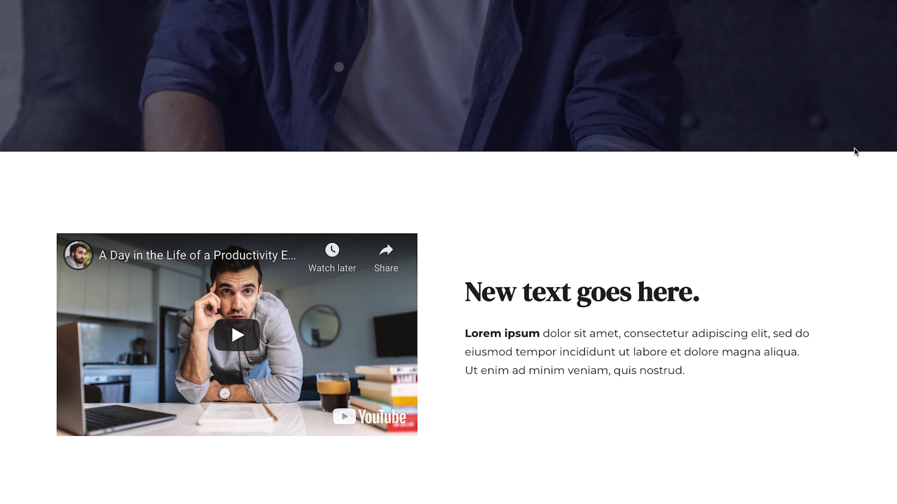
pyautogui.scroll(-2, 854, 148)
pyautogui.scroll(-14, 853, 149)
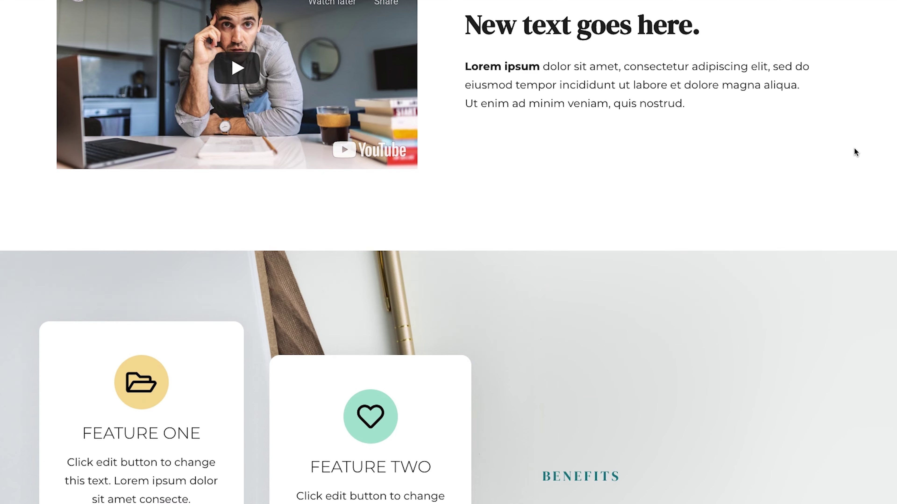
# Step: Examine the rest of the live home page from the feature cards through services and the contact form to the location section
pyautogui.scroll(-17, 854, 148)
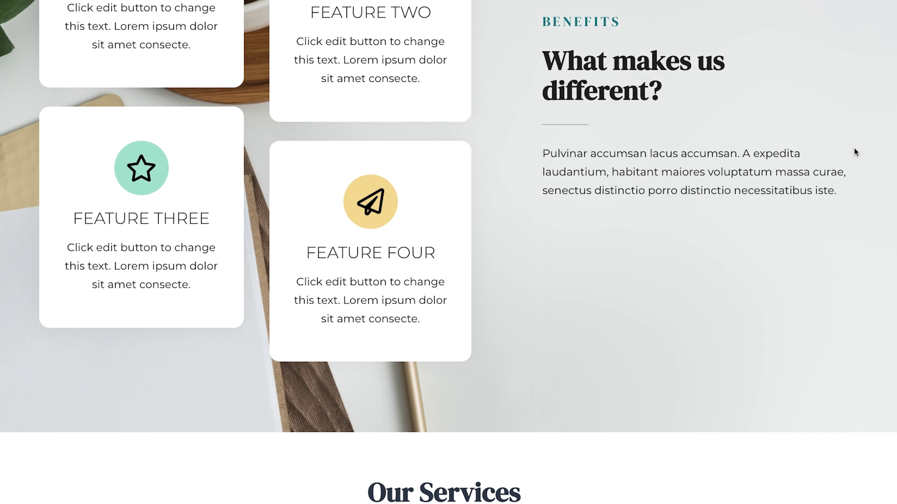
pyautogui.scroll(-10, 854, 149)
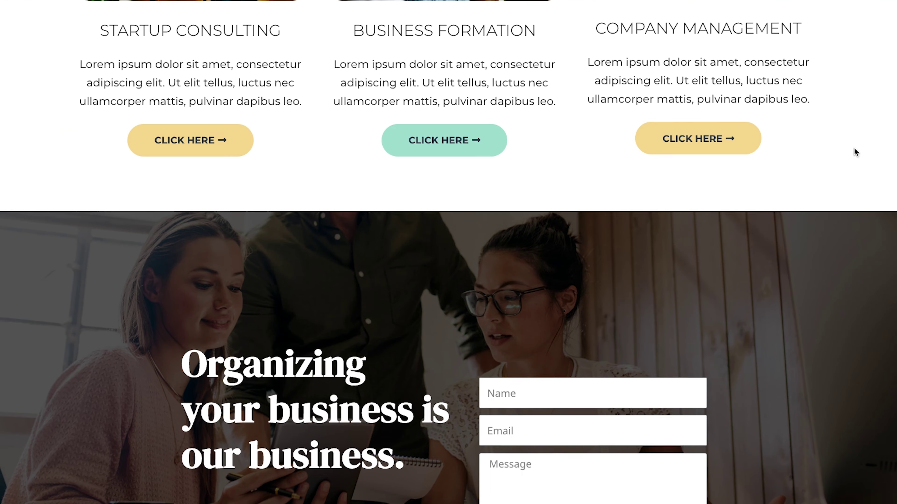
pyautogui.scroll(-20, 854, 148)
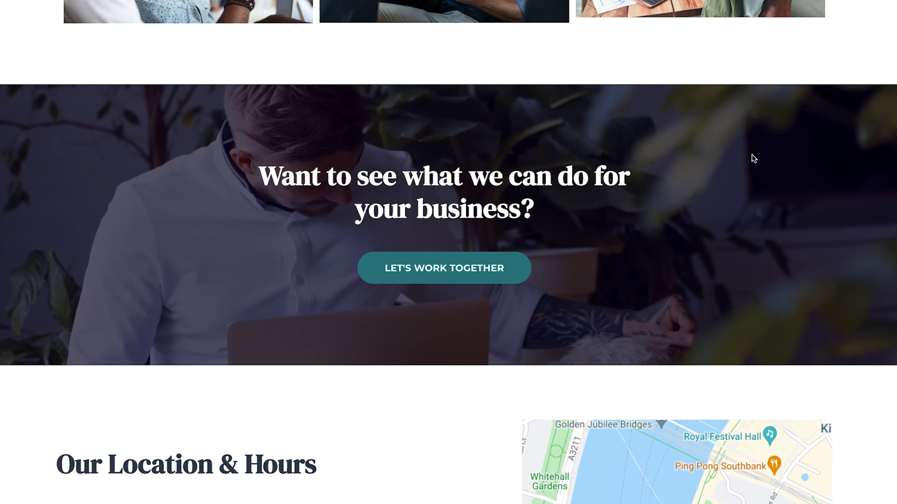
pyautogui.scroll(-4, 884, 156)
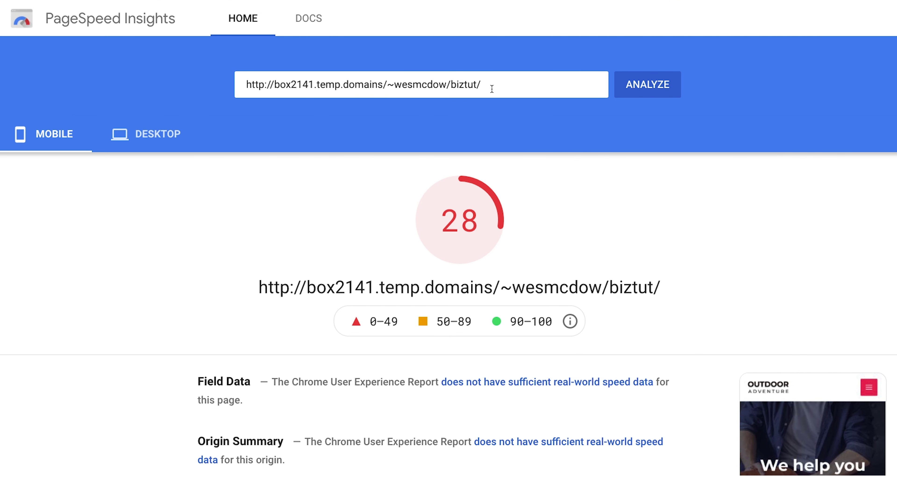
# Step: In PageSpeed Insights, review the site's mobile report down to the Lab Data metrics and view the desktop report
pyautogui.scroll(-1, 780, 196)
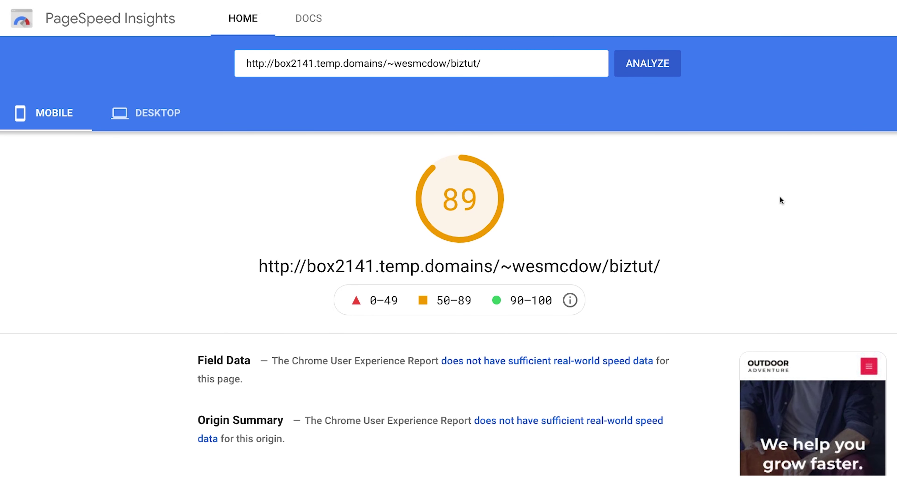
pyautogui.scroll(-5, 780, 196)
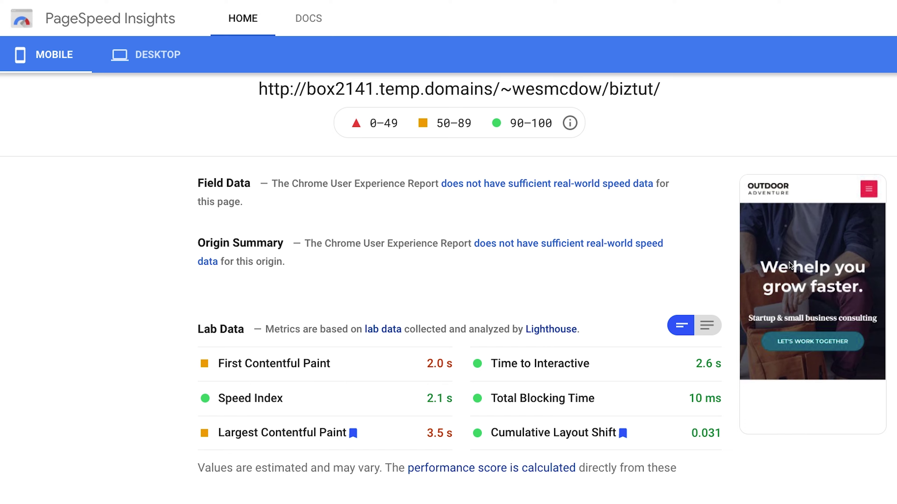
pyautogui.scroll(5, 788, 263)
pyautogui.click(157, 138)
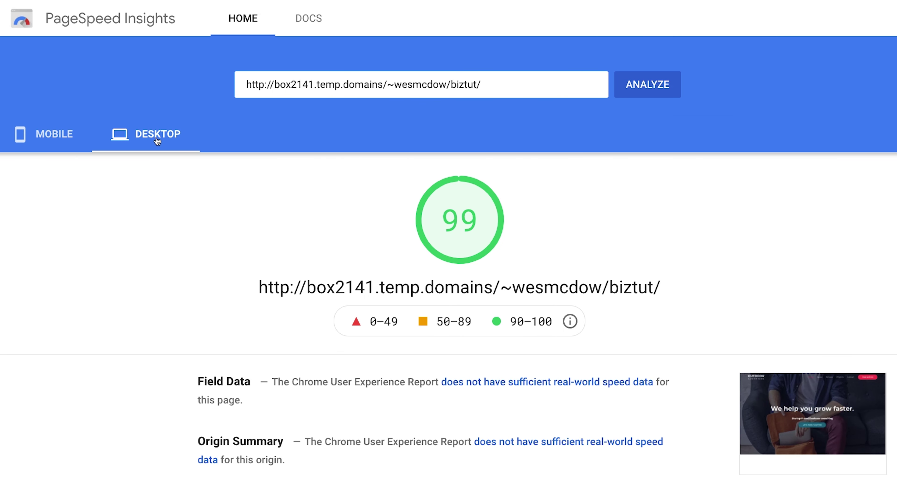